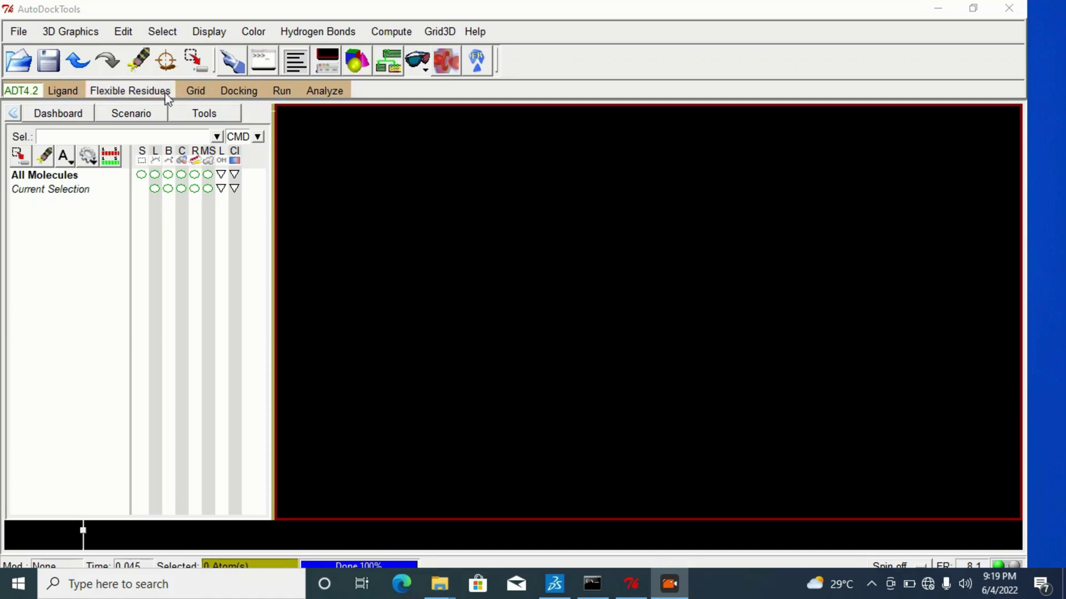
Load 2ace Cleaned protein.pdbqt from Desktop > Docking tutorials as the grid macromolecule.
{"action": "left_click", "coordinate": [197, 92]}
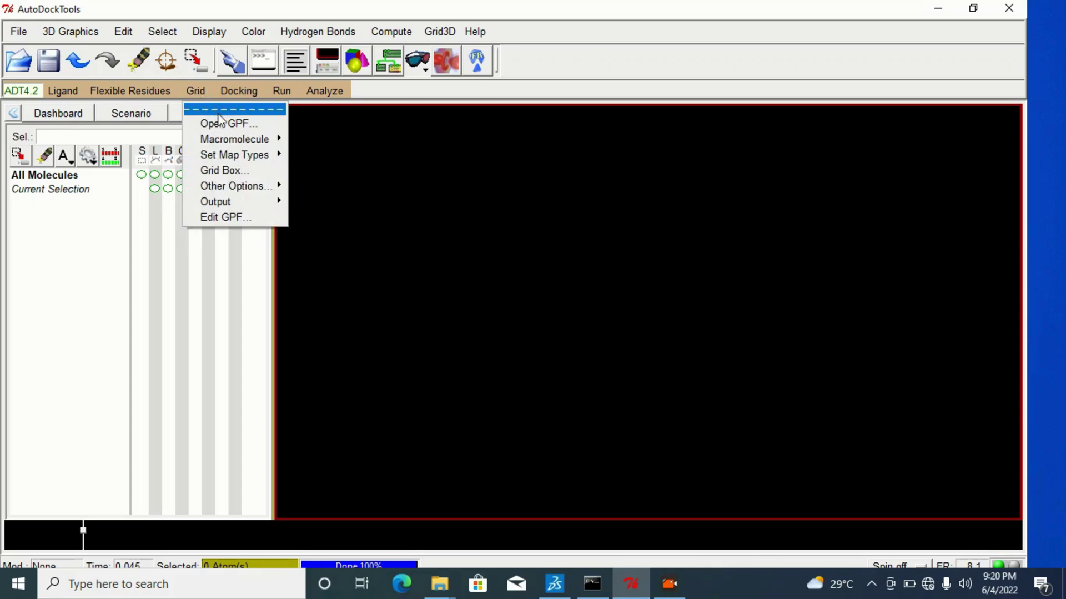
{"action": "mouse_move", "coordinate": [241, 136]}
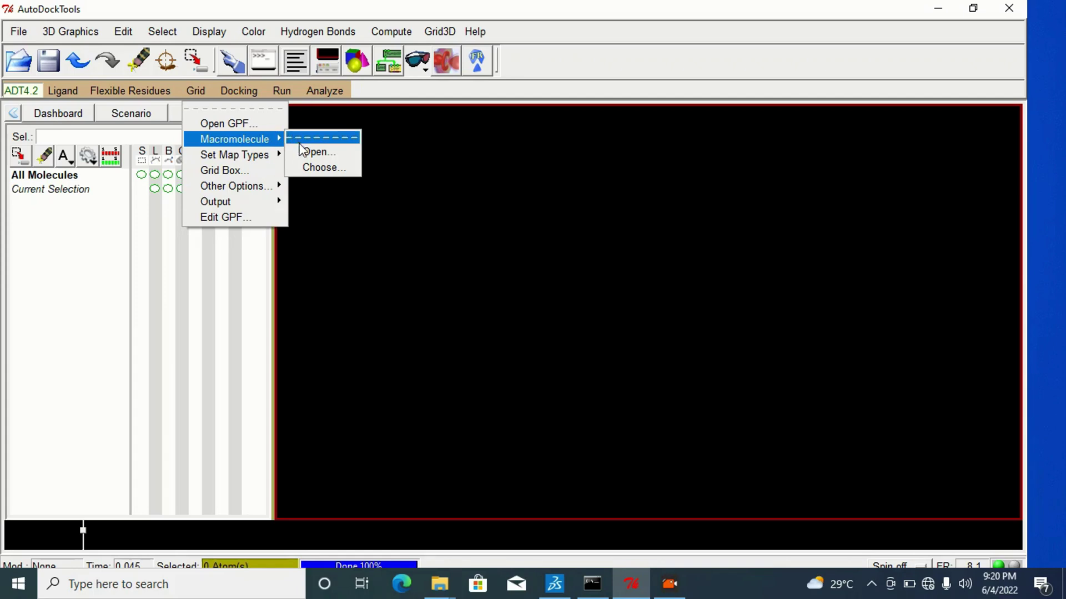
{"action": "left_click", "coordinate": [320, 151]}
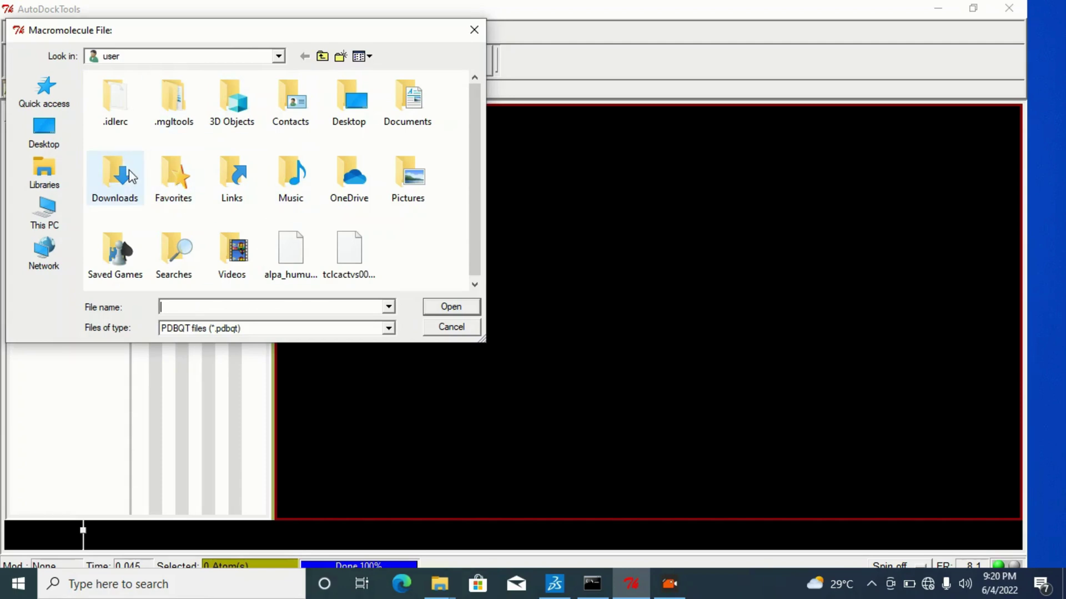
{"action": "left_click", "coordinate": [44, 133]}
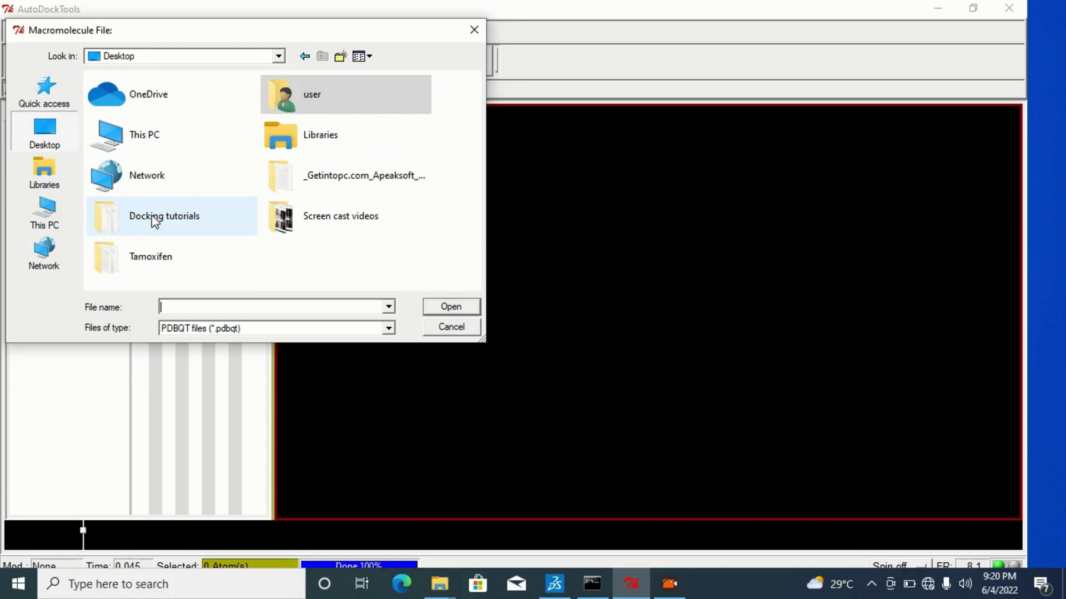
{"action": "double_click", "coordinate": [155, 217]}
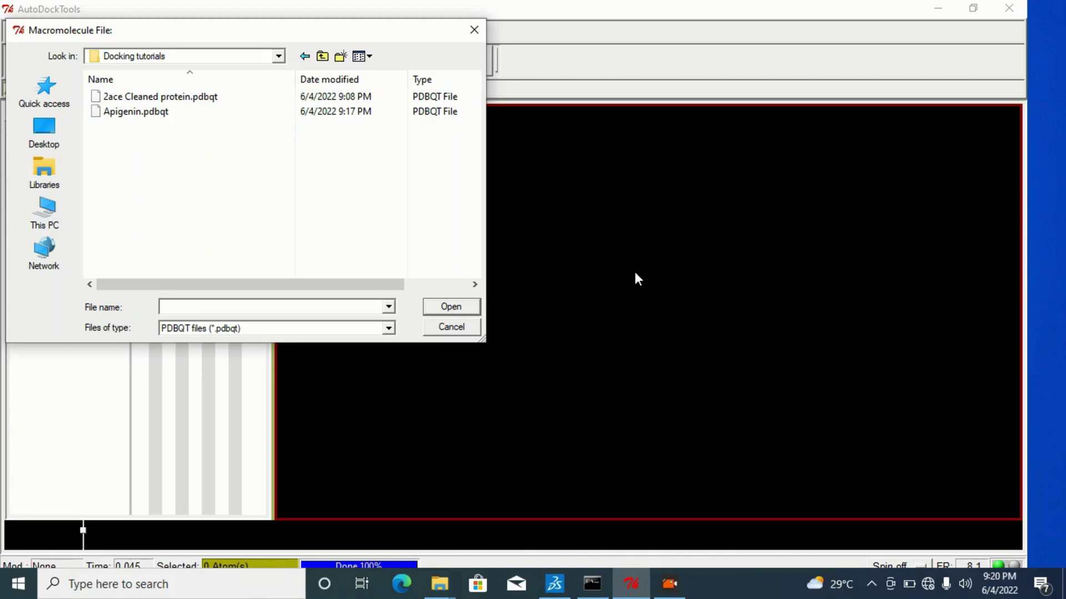
{"action": "left_click", "coordinate": [189, 98]}
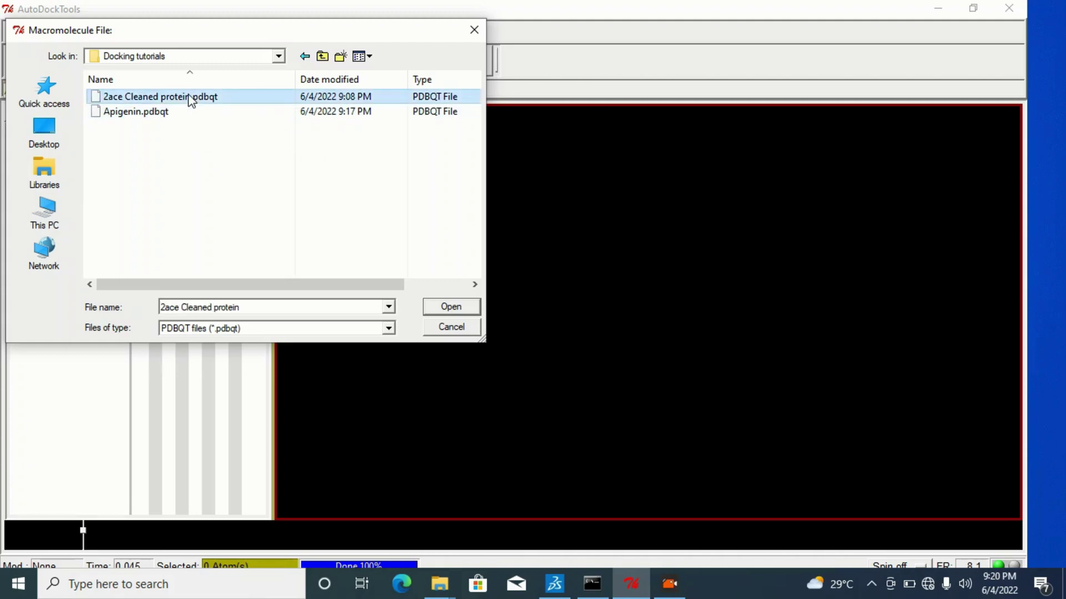
{"action": "left_click", "coordinate": [453, 307]}
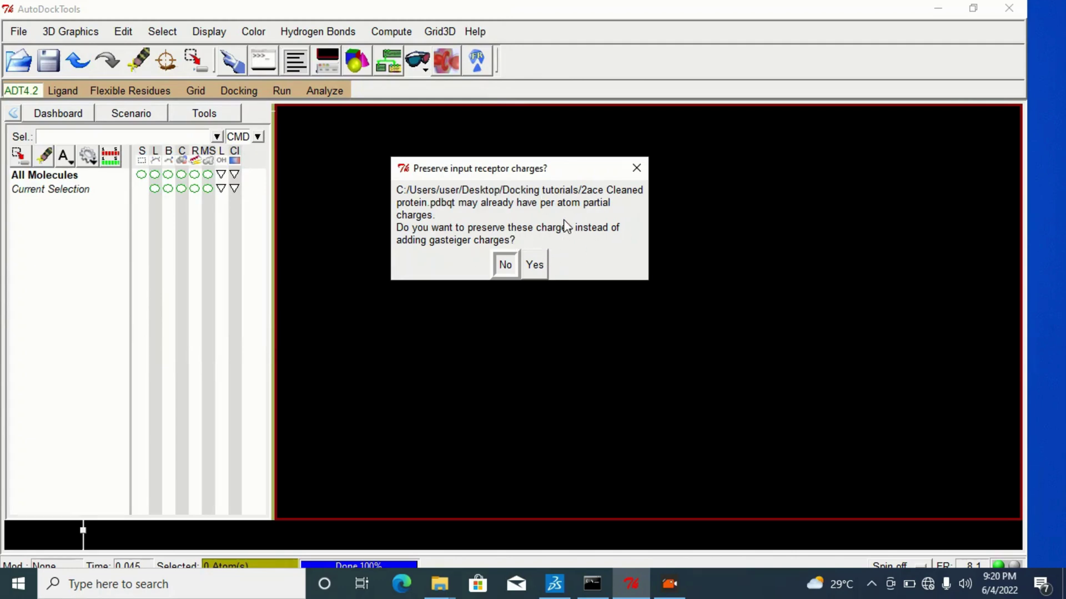
Keep the receptor's existing partial charges and dismiss the initialization warning.
{"action": "left_click", "coordinate": [535, 265]}
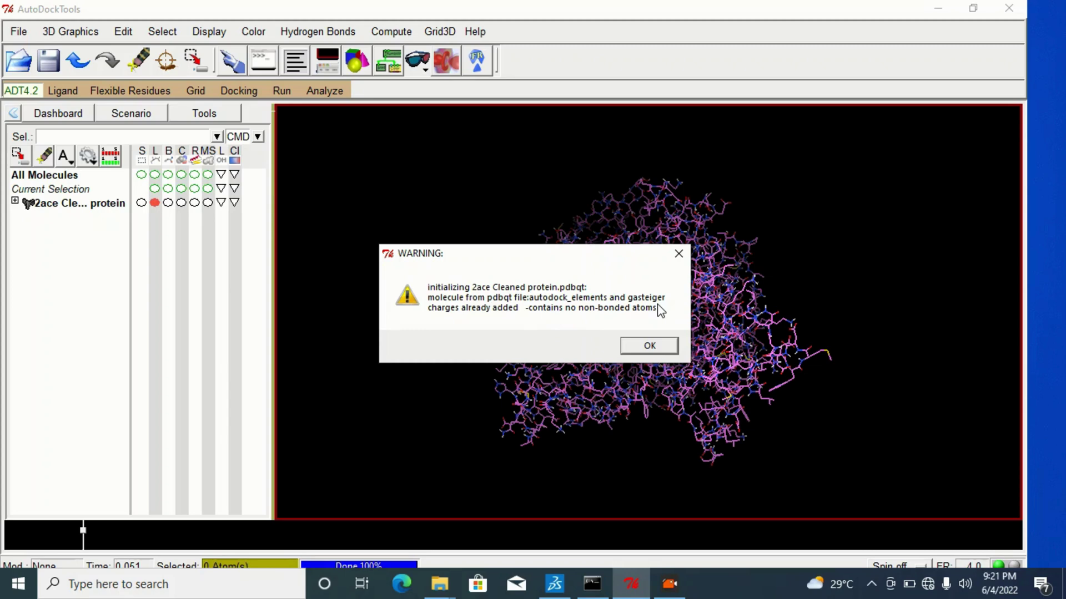
{"action": "left_click", "coordinate": [658, 347]}
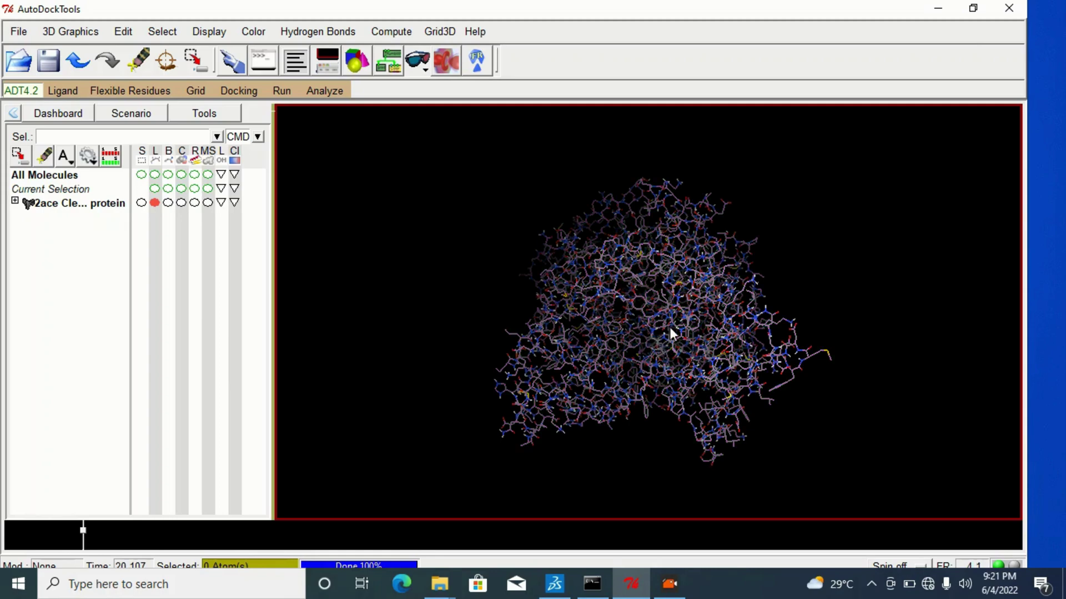
{"action": "middle_click_drag", "start_coordinate": [814, 261], "coordinate": [841, 288]}
{"action": "left_click_drag", "start_coordinate": [841, 287], "coordinate": [783, 288]}
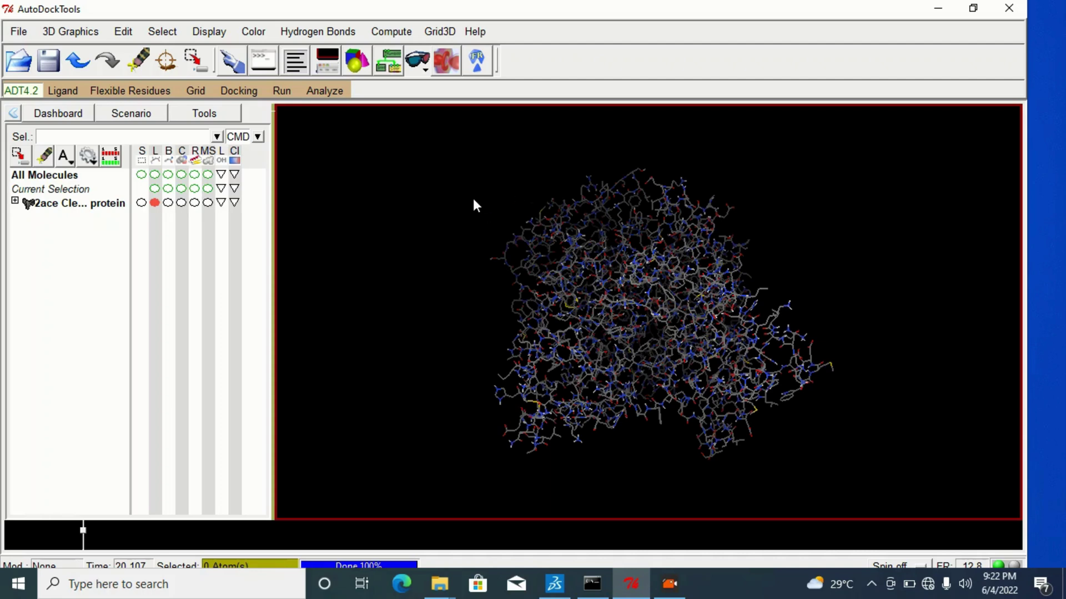
Set the ligand map types directly to A C HD N NA OA SA and accept them.
{"action": "left_click", "coordinate": [194, 91]}
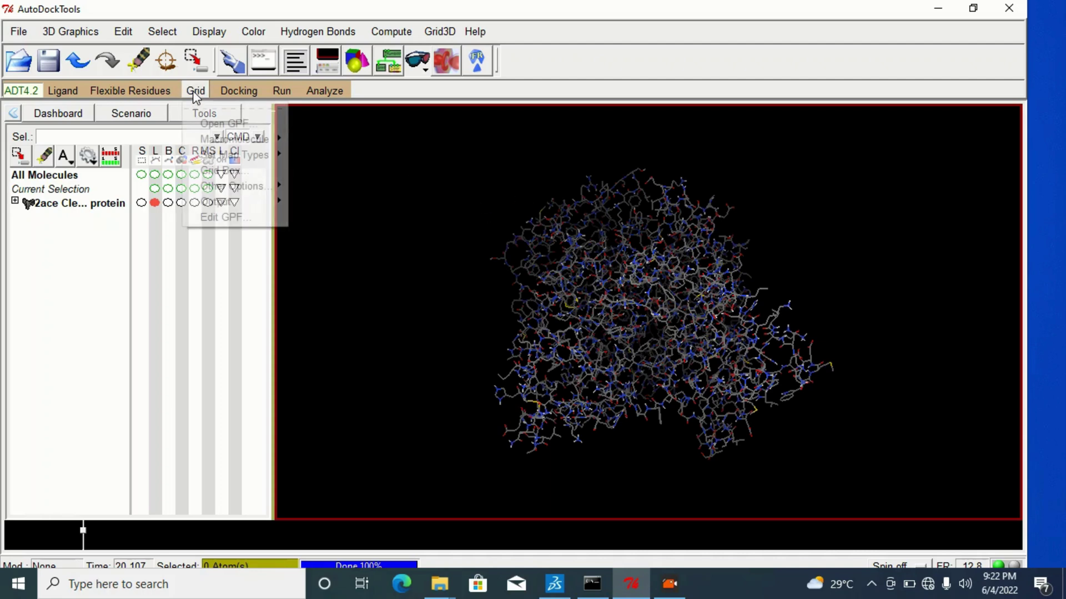
{"action": "mouse_move", "coordinate": [230, 156]}
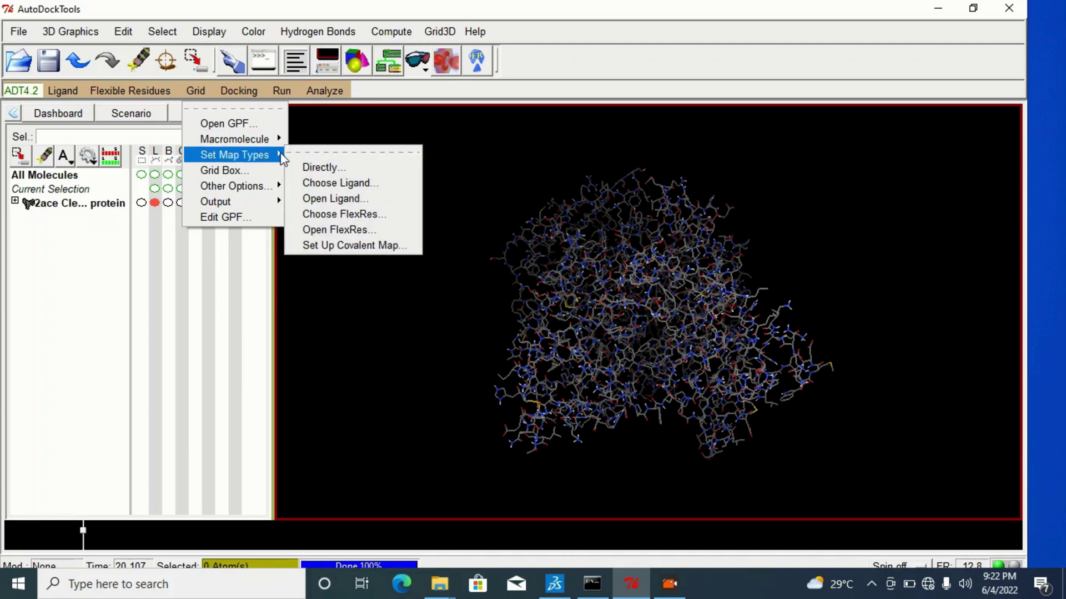
{"action": "left_click", "coordinate": [336, 167]}
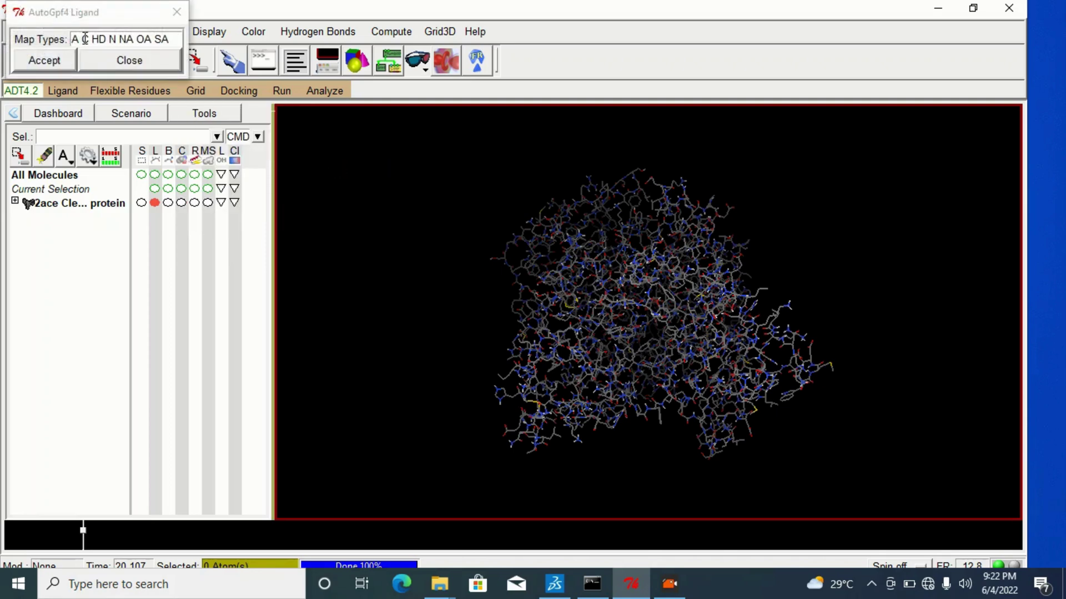
{"action": "left_click", "coordinate": [47, 64]}
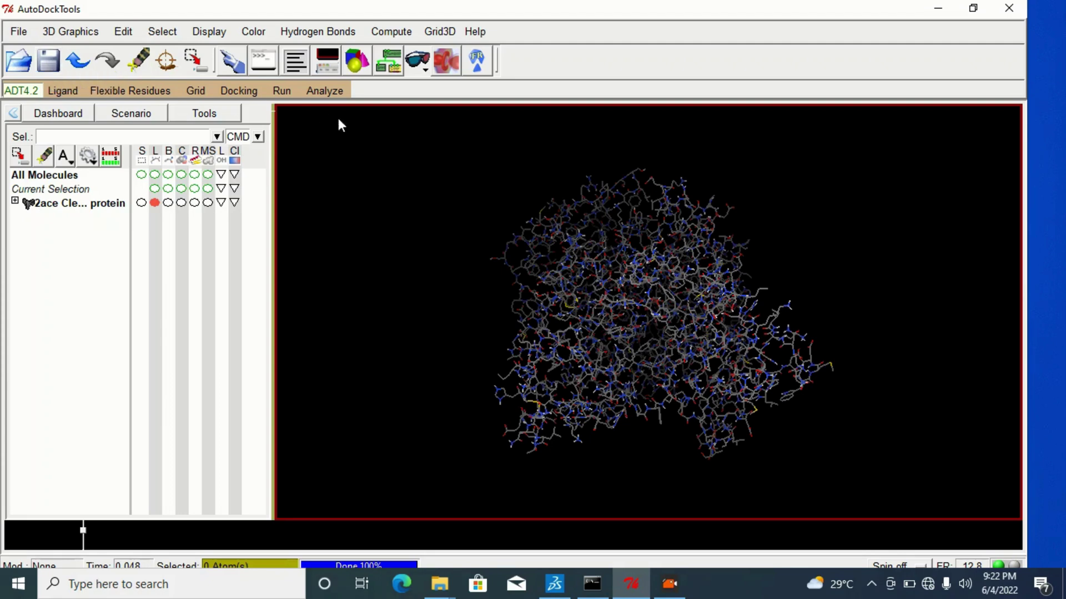
{"action": "left_click", "coordinate": [196, 92]}
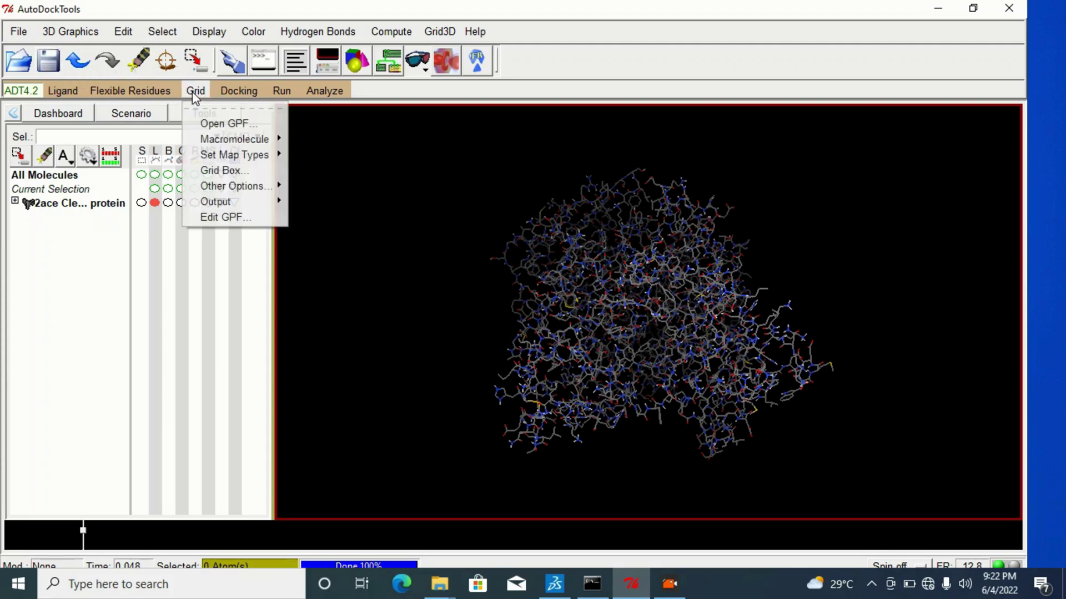
Show the grid box and size it to 40×40×40 points at 0.375 Å, centred at 4.787, 64.876, 56.215.
{"action": "left_click", "coordinate": [250, 174]}
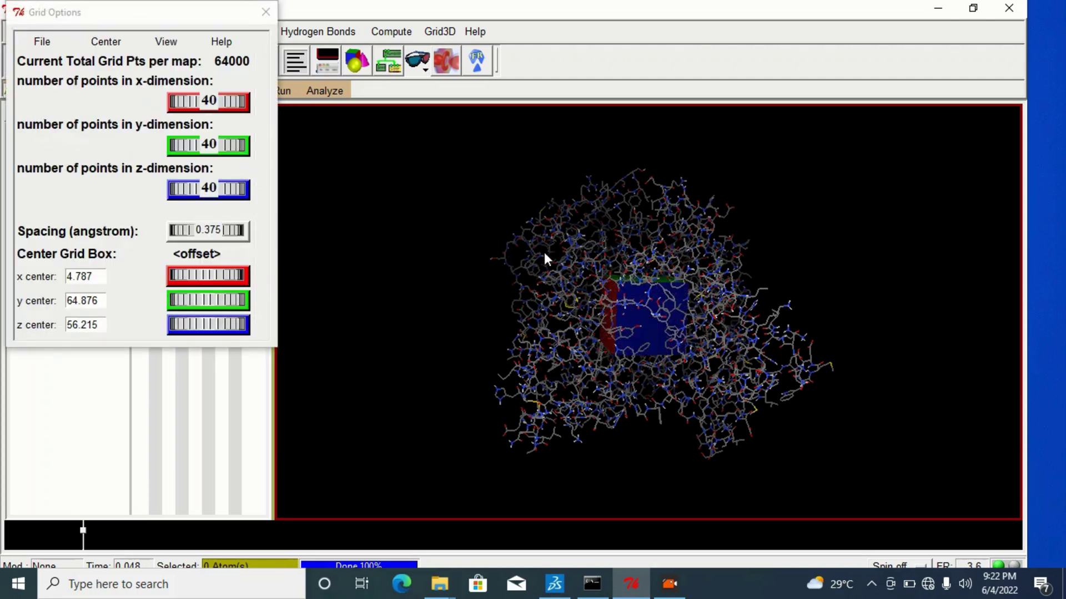
{"action": "left_click_drag", "start_coordinate": [609, 304], "coordinate": [678, 266]}
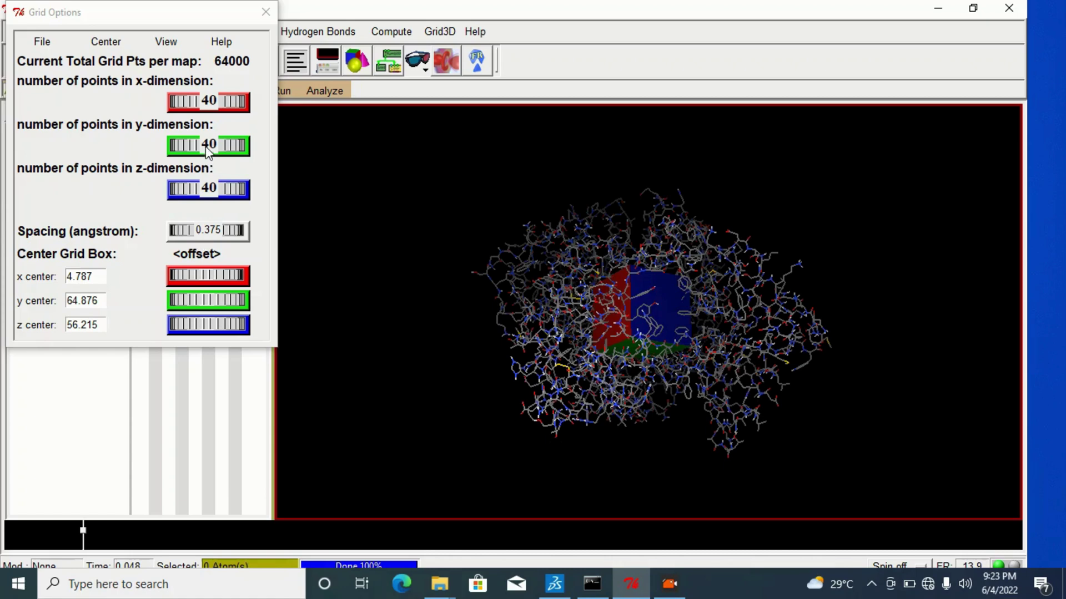
{"action": "mouse_move", "coordinate": [207, 148]}
{"action": "left_mouse_down"}
{"action": "mouse_move", "coordinate": [239, 144]}
{"action": "mouse_move", "coordinate": [200, 151]}
{"action": "mouse_move", "coordinate": [227, 154]}
{"action": "mouse_move", "coordinate": [217, 148]}
{"action": "left_mouse_up"}
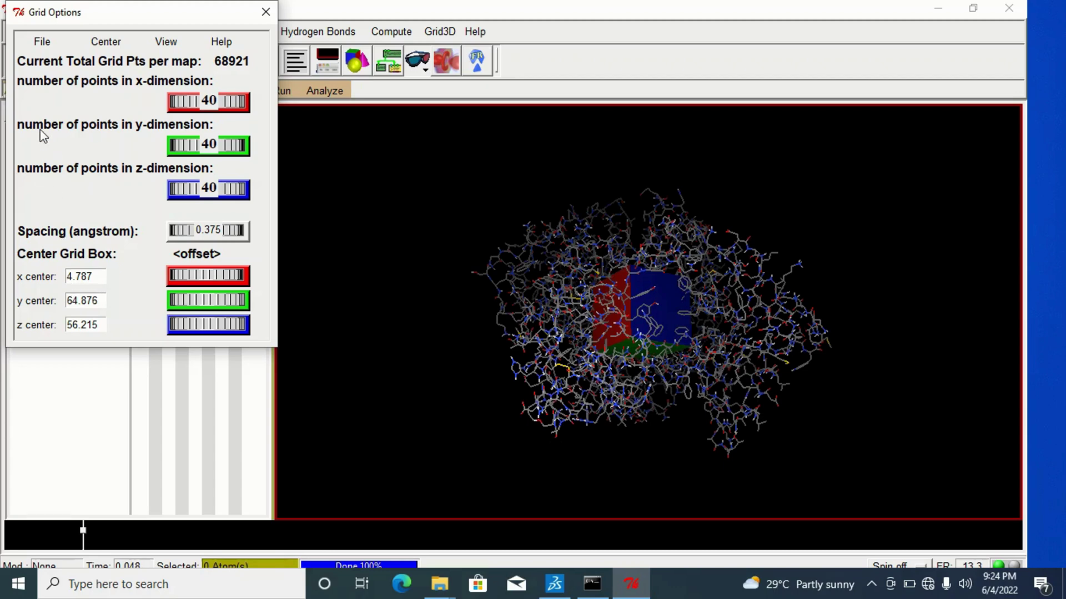
Save the grid dimensions as 'Grid file' in Desktop > Docking tutorials, fixing the 'Grig' typo.
{"action": "left_click", "coordinate": [42, 40]}
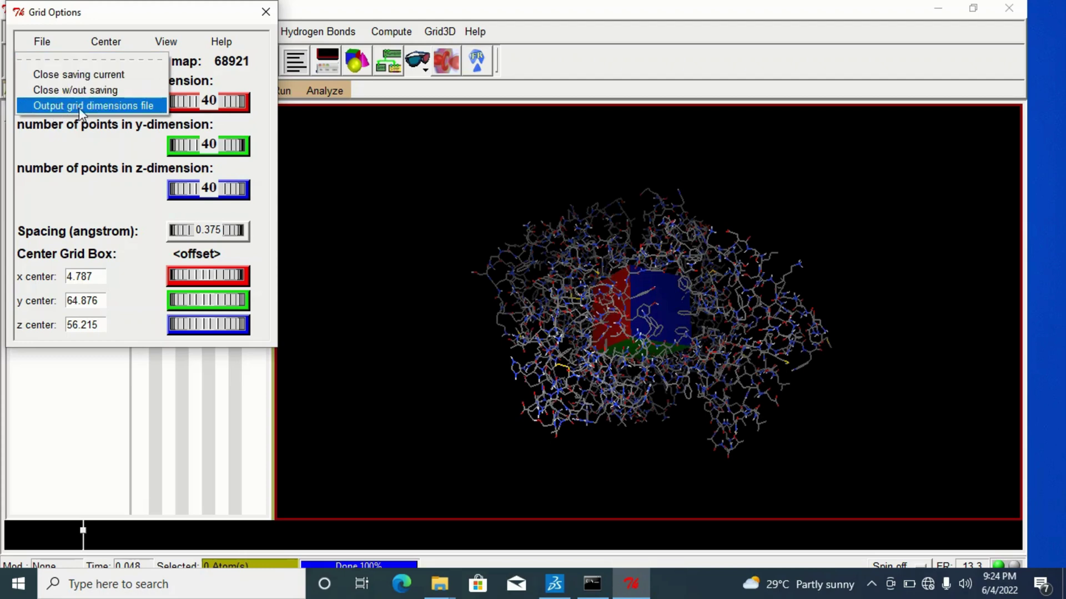
{"action": "left_click", "coordinate": [134, 104]}
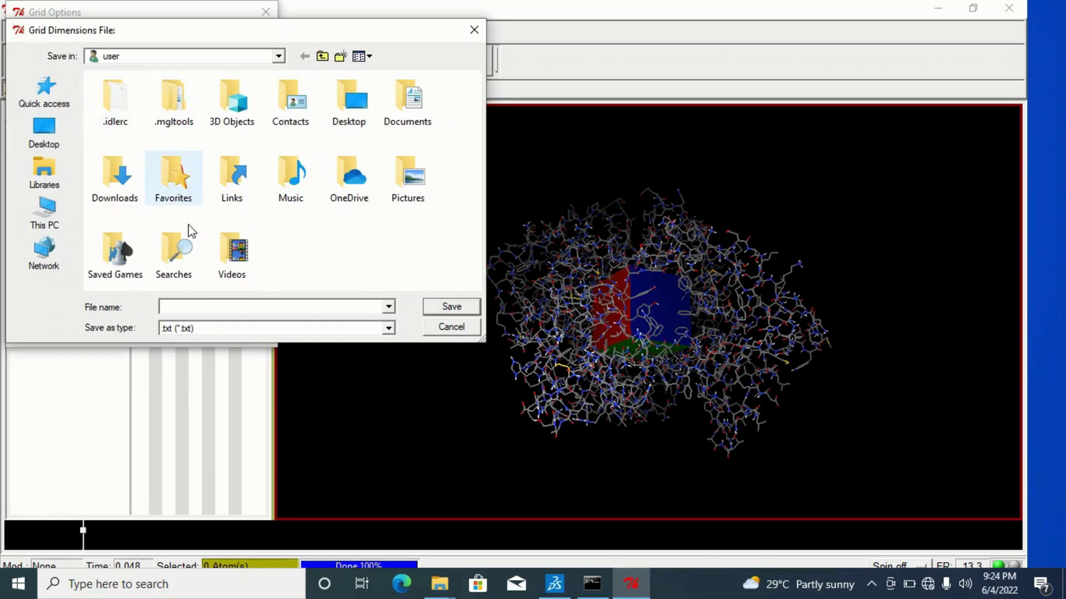
{"action": "left_click", "coordinate": [45, 137]}
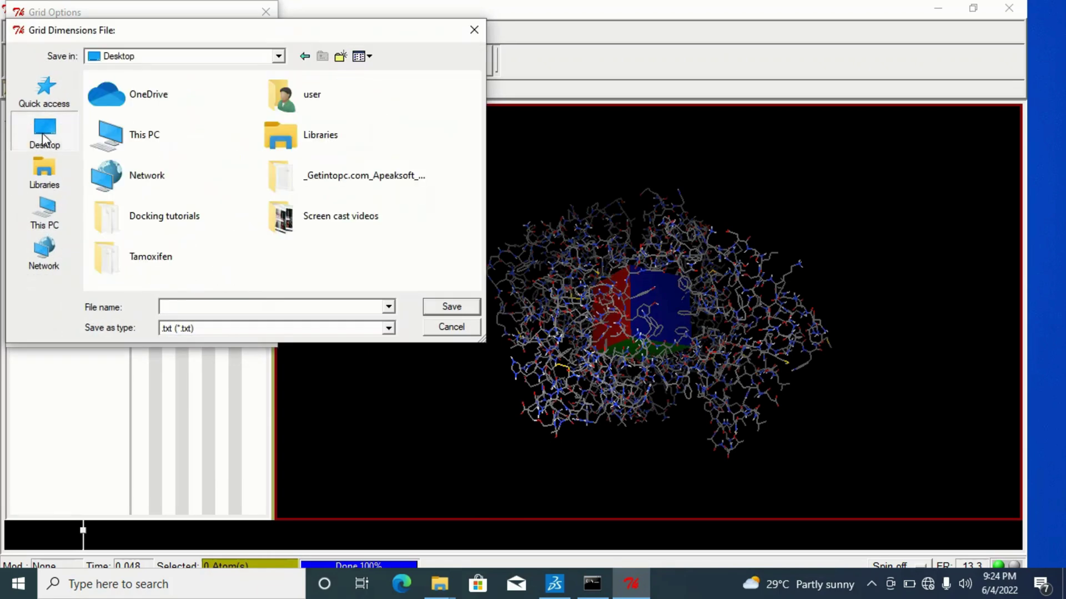
{"action": "left_click", "coordinate": [164, 225]}
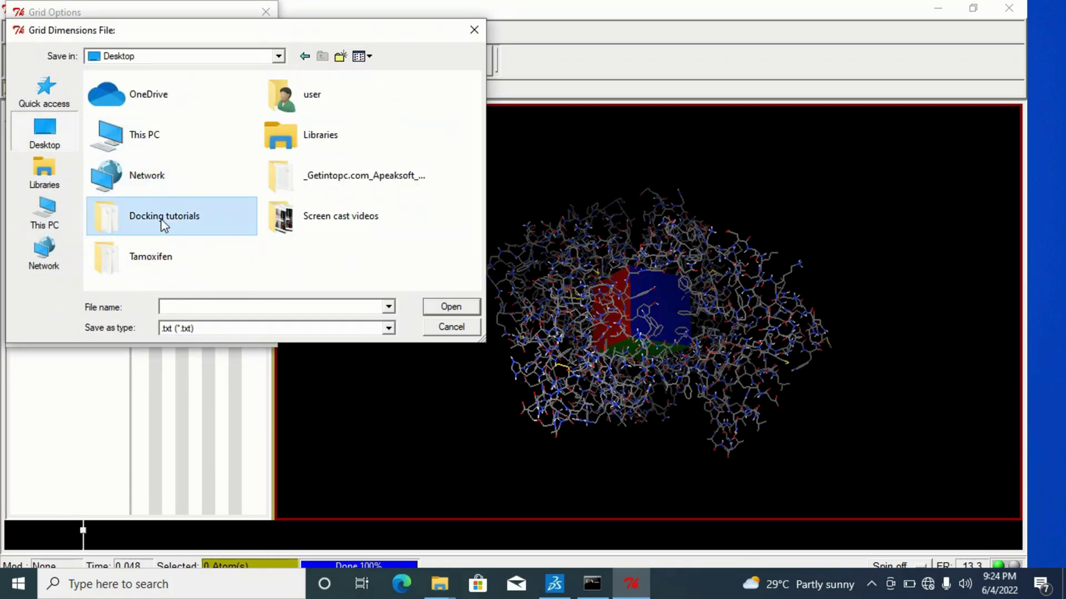
{"action": "double_click", "coordinate": [161, 220]}
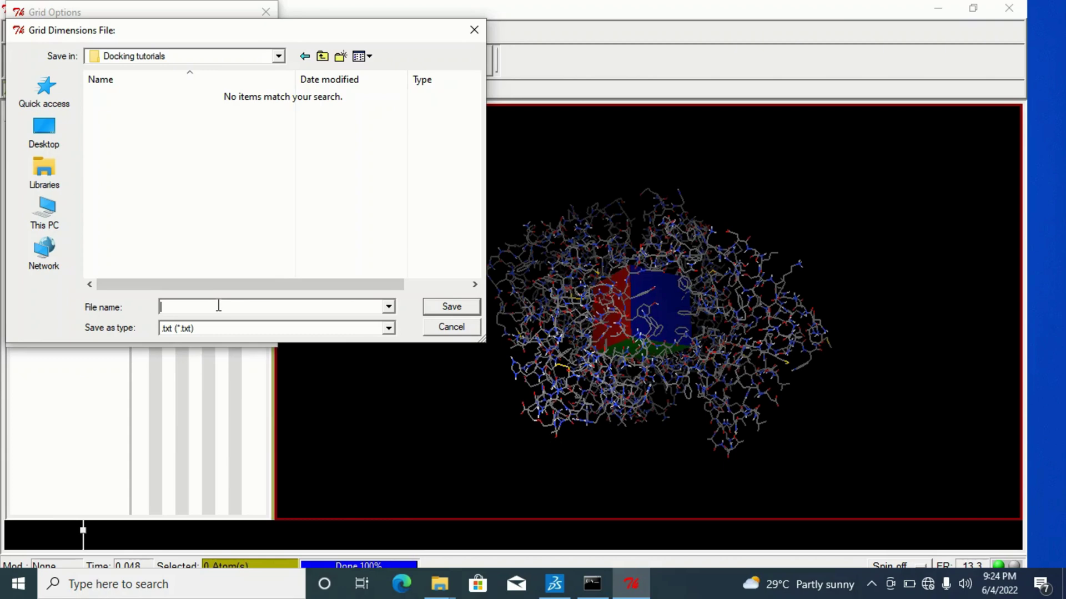
{"action": "type", "text": "Grig file"}
{"action": "left_click", "coordinate": [177, 308]}
{"action": "key", "text": "BackSpace"}
{"action": "type", "text": "d"}
{"action": "left_click", "coordinate": [451, 309]}
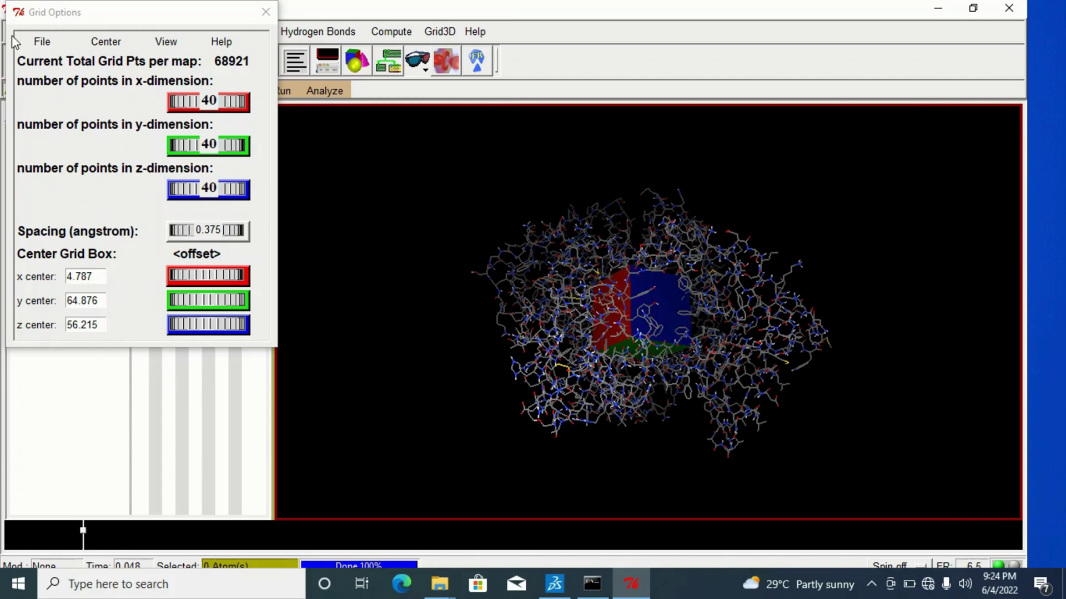
Close Grid Options keeping the current settings, then rotate the protein to another side.
{"action": "left_click", "coordinate": [42, 42]}
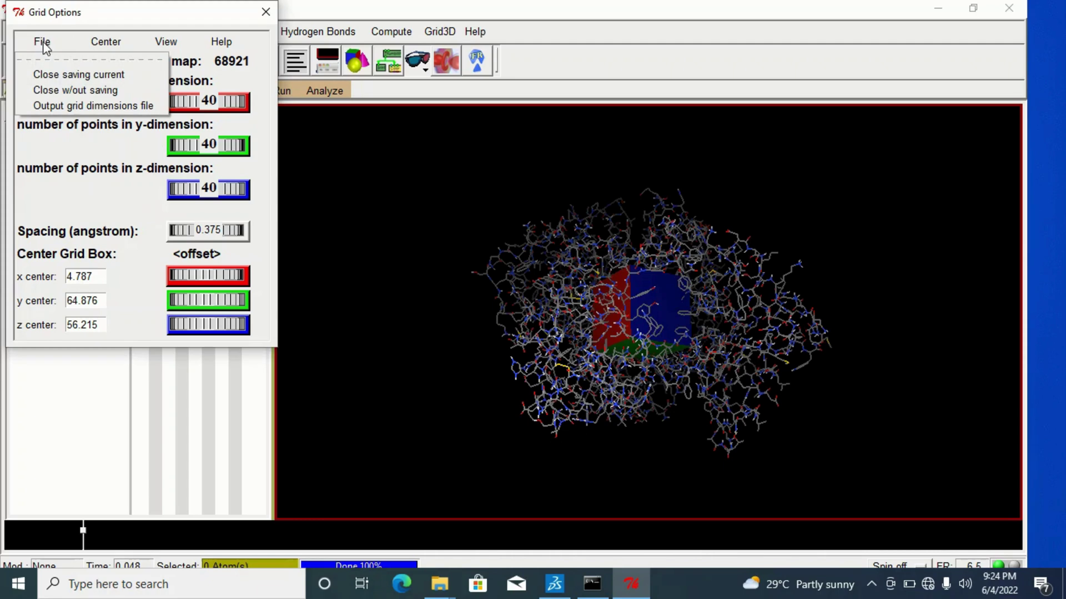
{"action": "left_click", "coordinate": [63, 76]}
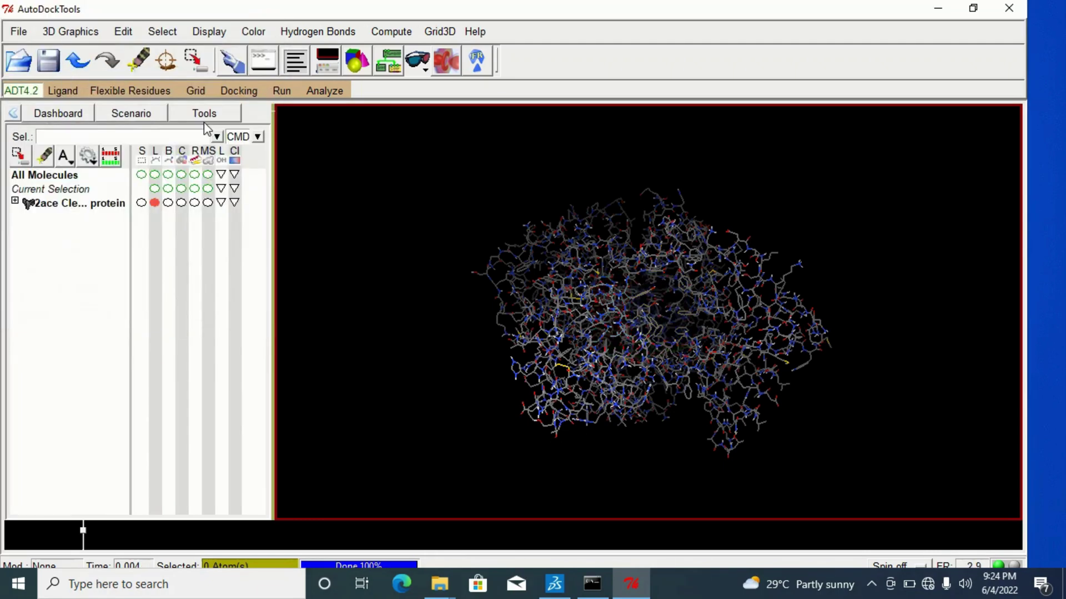
{"action": "left_click_drag", "start_coordinate": [454, 236], "coordinate": [489, 259]}
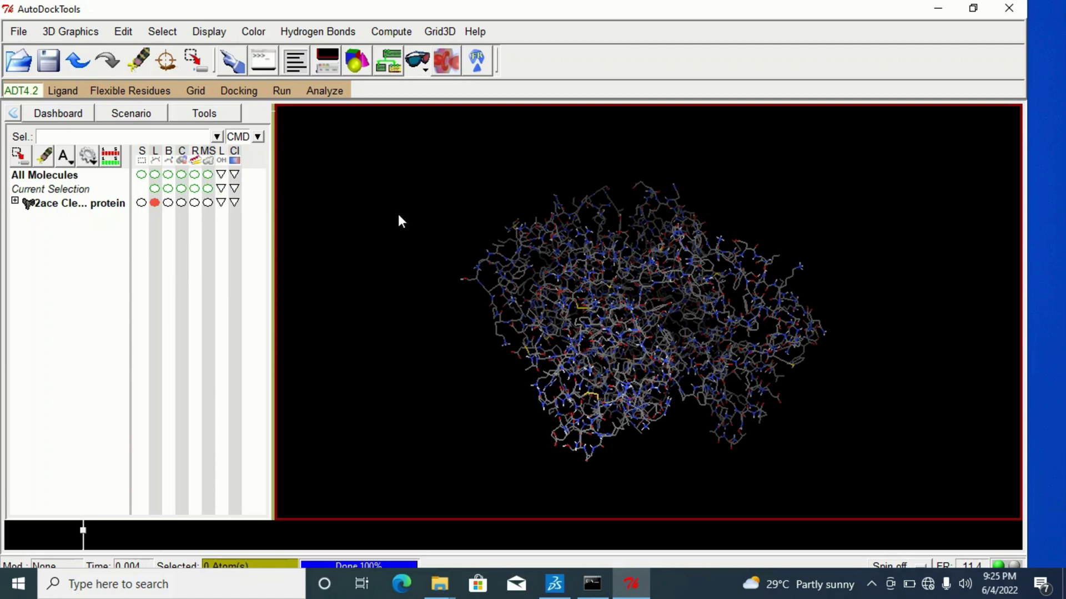
Save the grid parameter file as 'Grid option' in Desktop > Docking tutorials.
{"action": "left_click", "coordinate": [199, 91]}
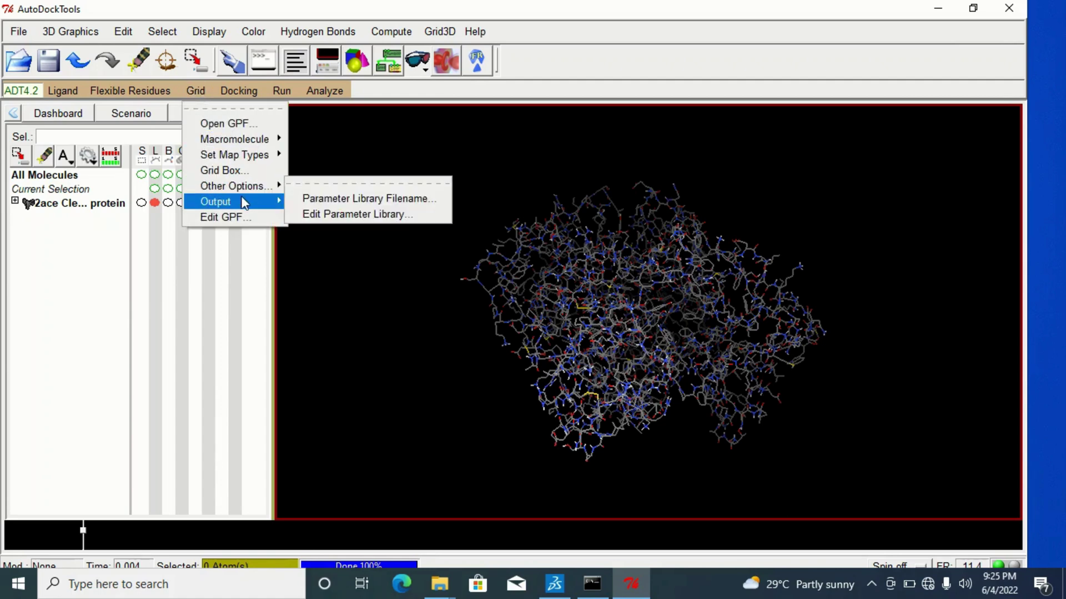
{"action": "mouse_move", "coordinate": [242, 203]}
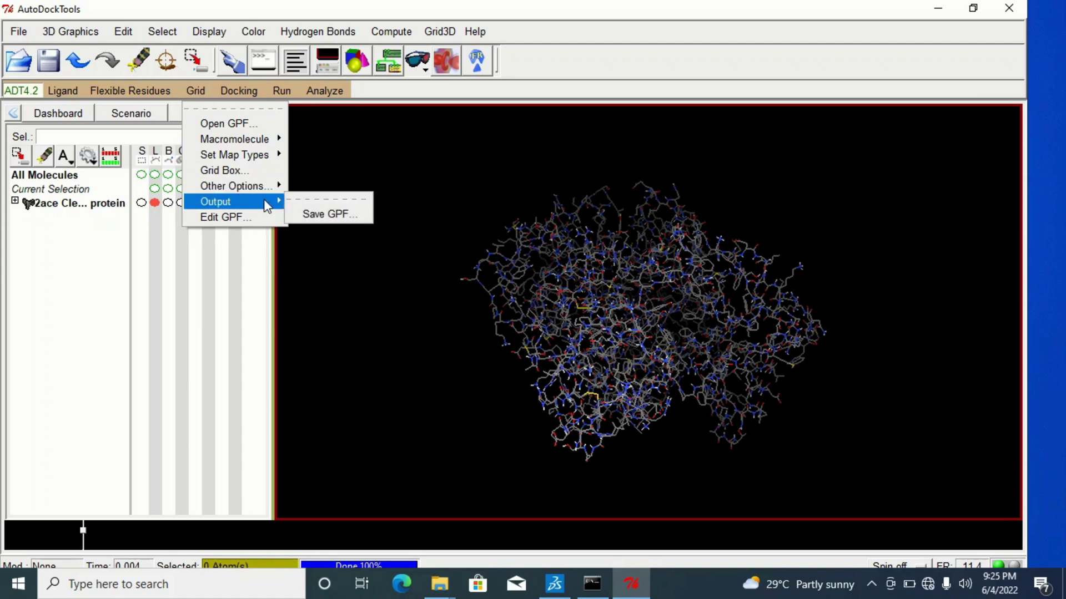
{"action": "left_click", "coordinate": [336, 213]}
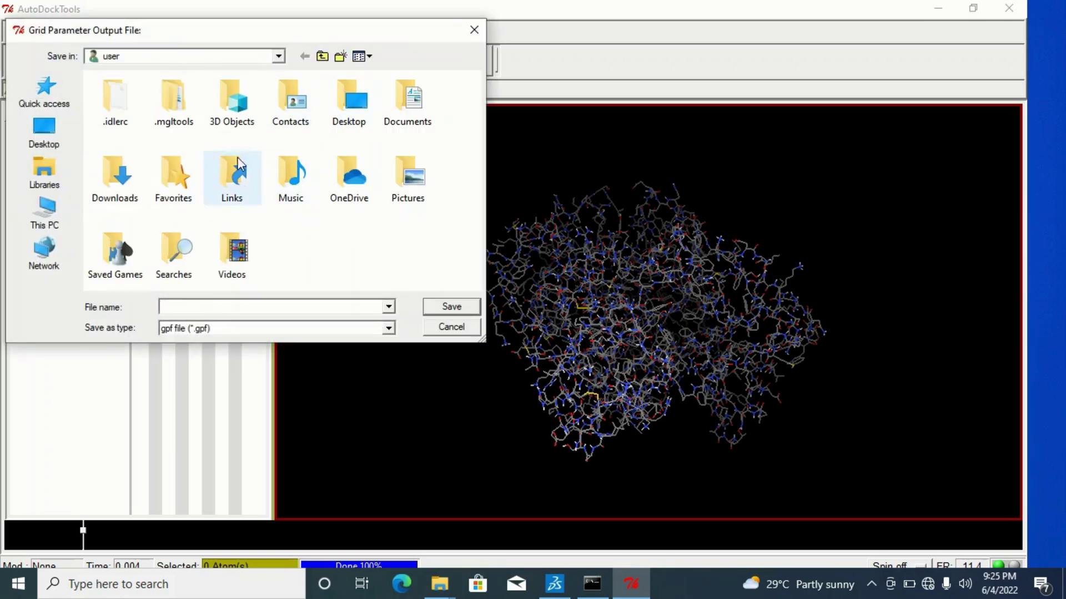
{"action": "left_click", "coordinate": [41, 131]}
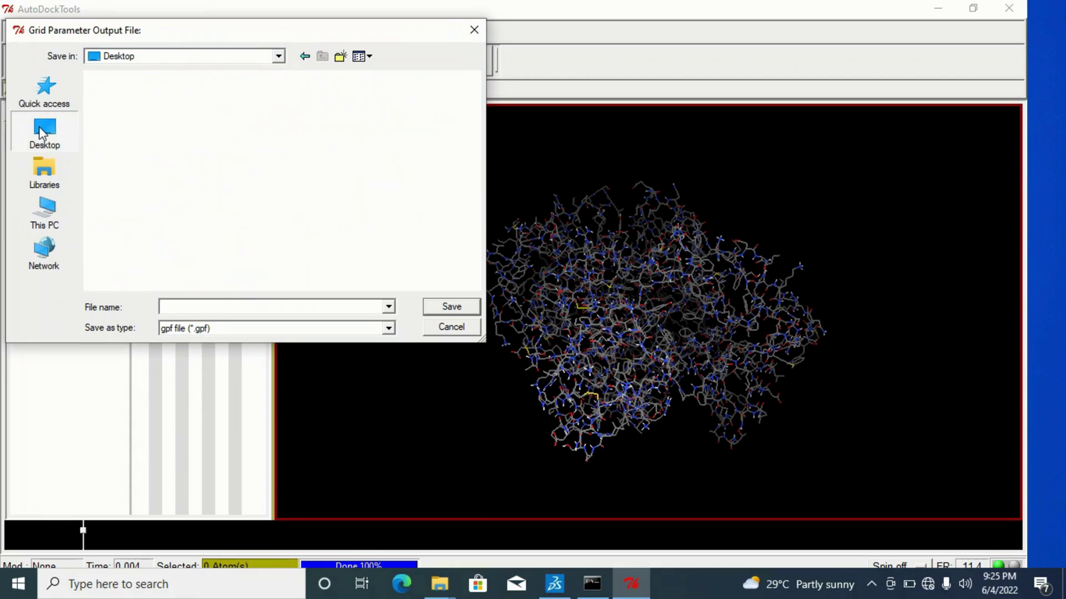
{"action": "double_click", "coordinate": [165, 222]}
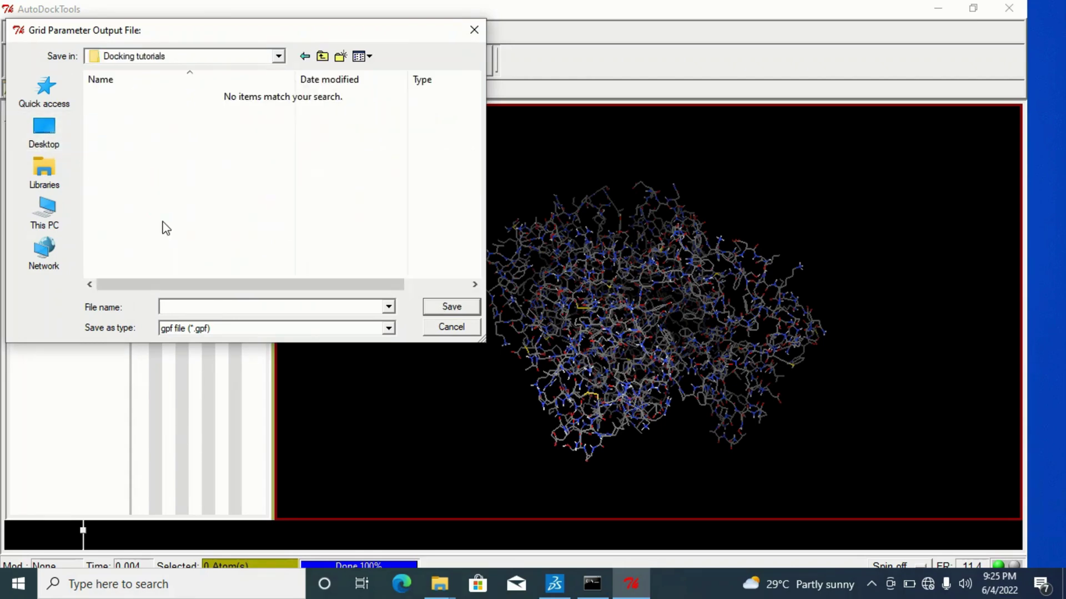
{"action": "left_click", "coordinate": [217, 306]}
{"action": "type", "text": "Grid"}
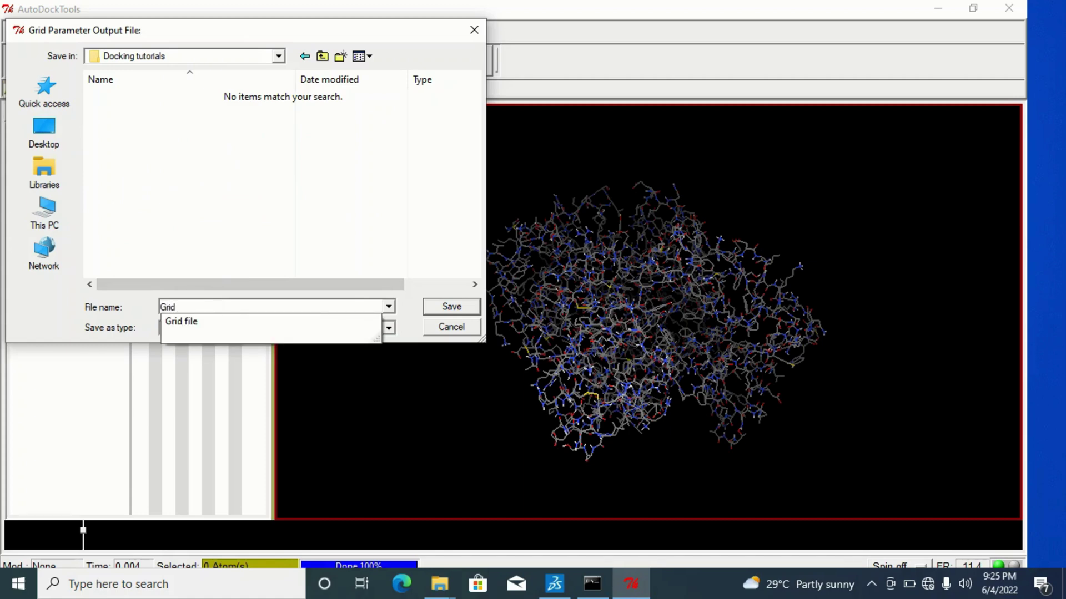
{"action": "type", "text": " opti"}
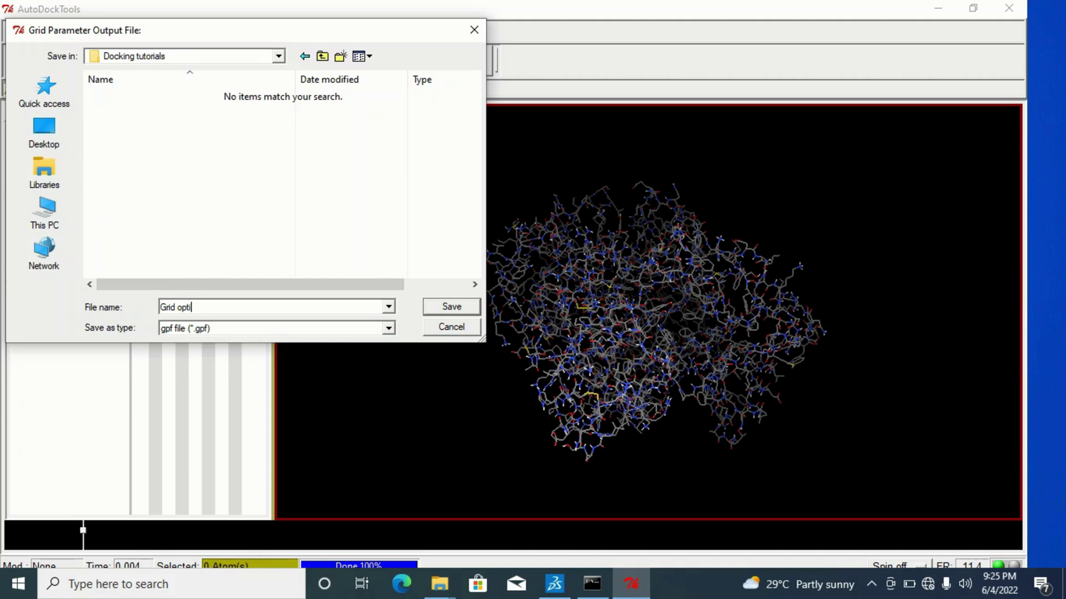
{"action": "type", "text": "on"}
{"action": "left_click", "coordinate": [452, 308]}
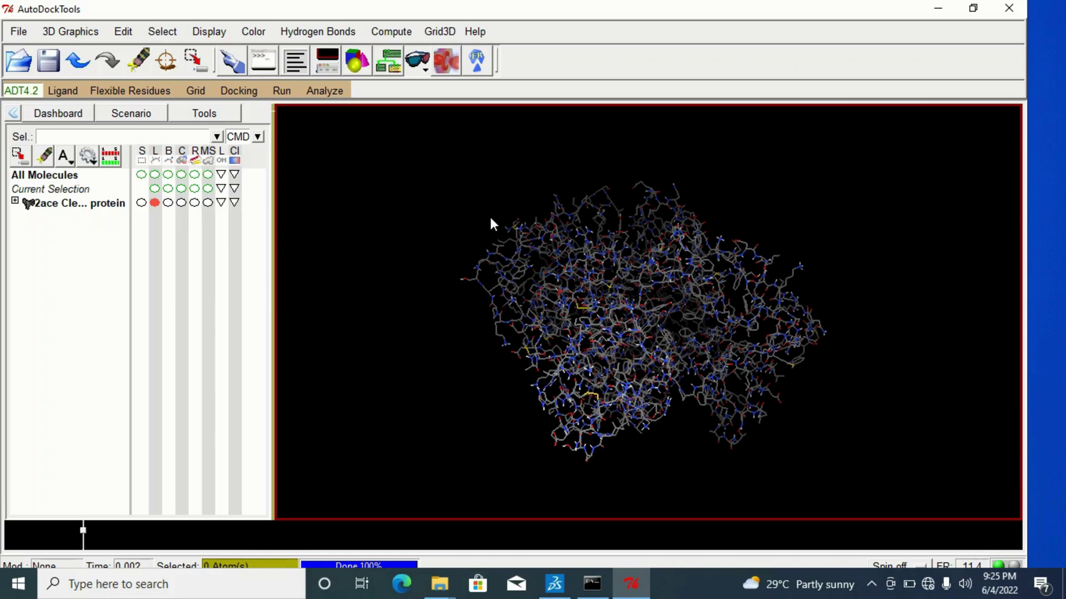
{"action": "left_click", "coordinate": [202, 91]}
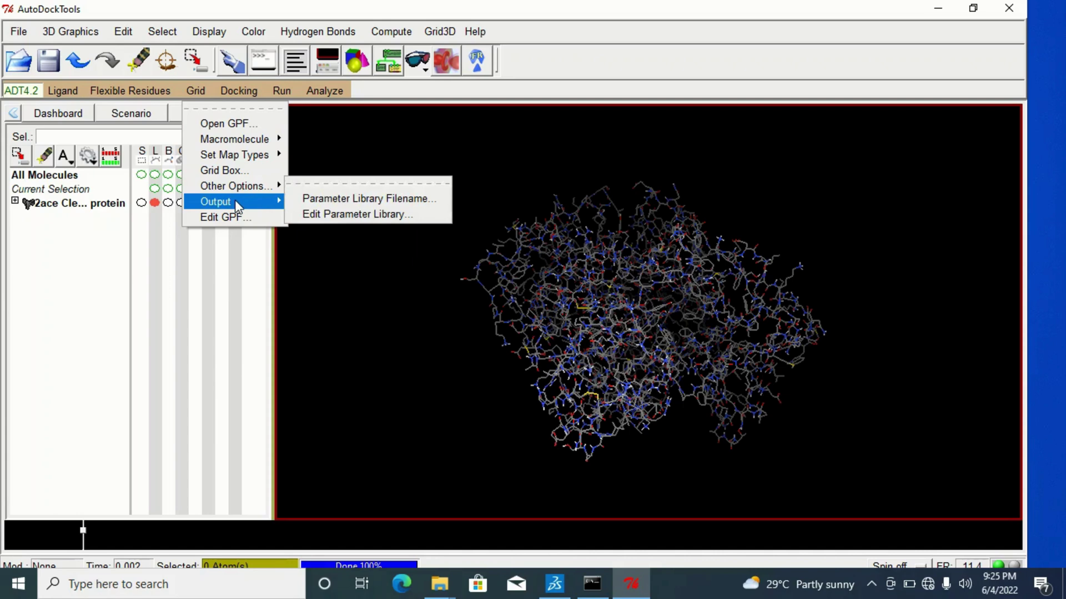
{"action": "left_click", "coordinate": [441, 229]}
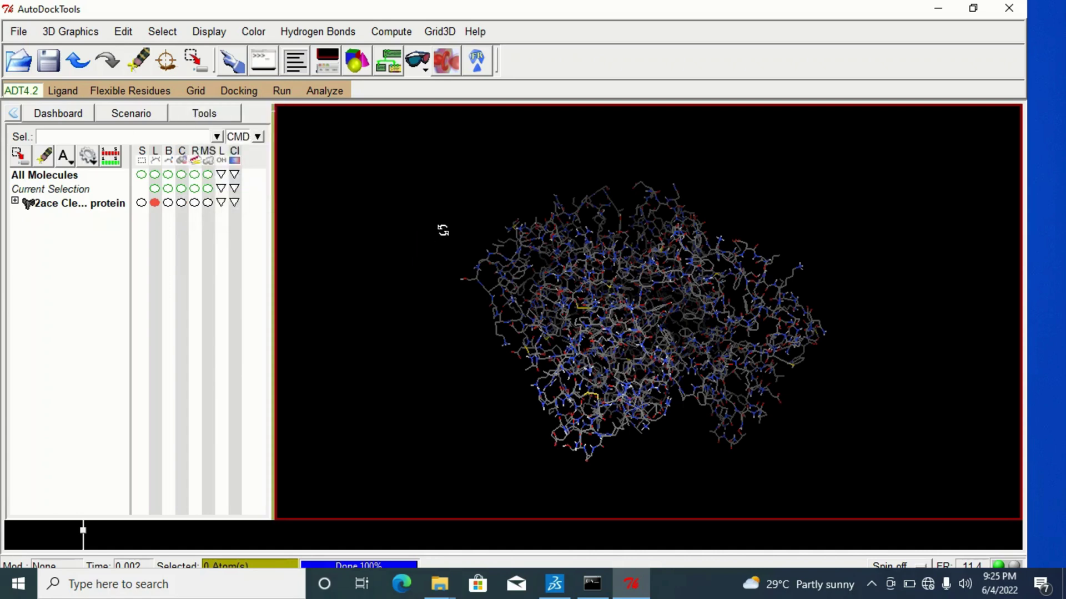
{"action": "left_click", "coordinate": [193, 90]}
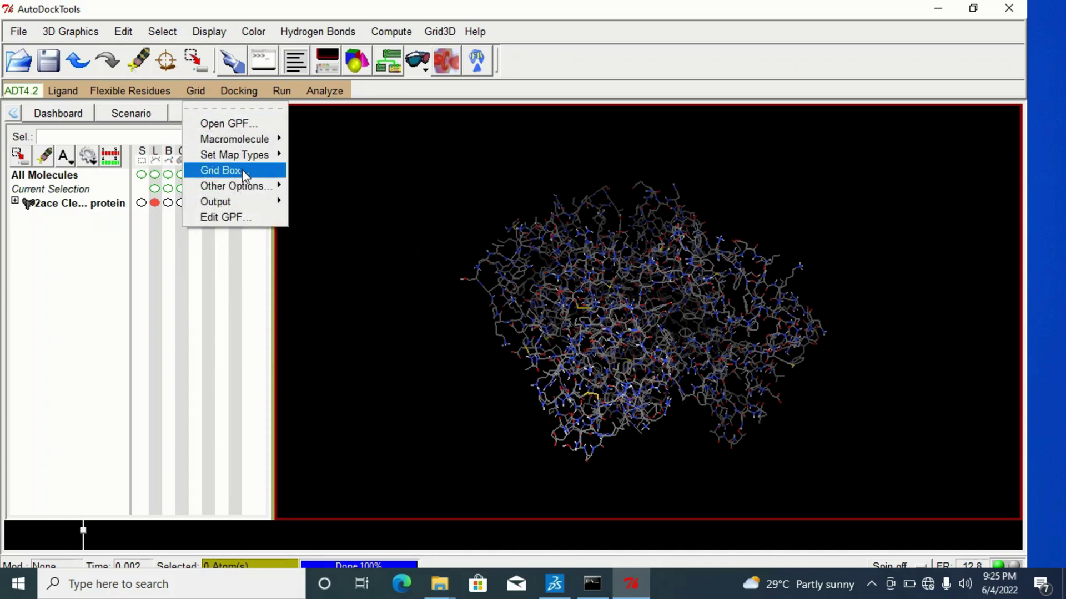
{"action": "left_click", "coordinate": [243, 171]}
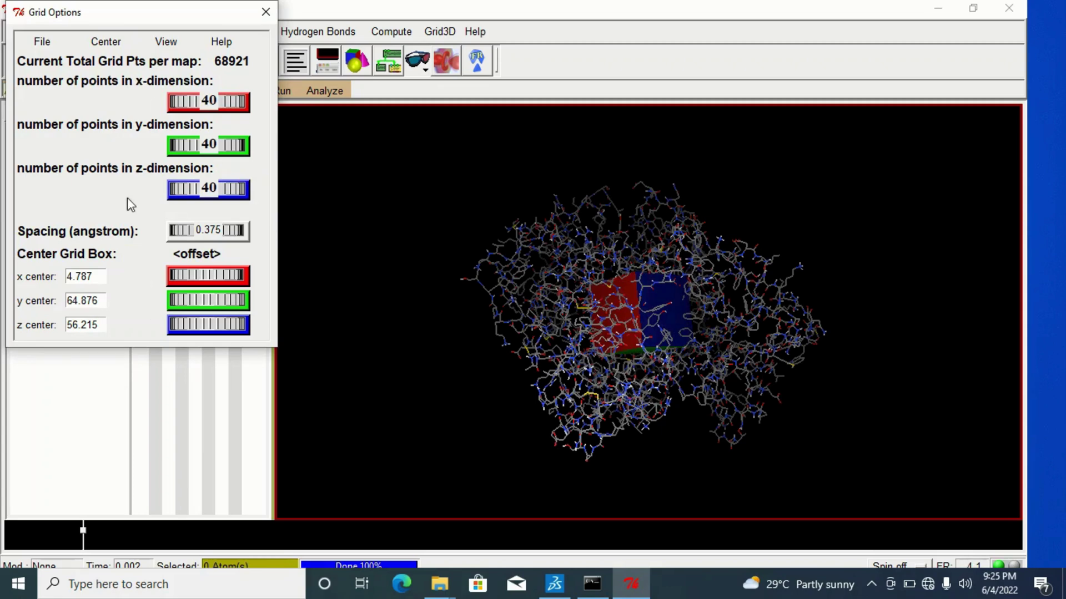
{"action": "left_click", "coordinate": [42, 42]}
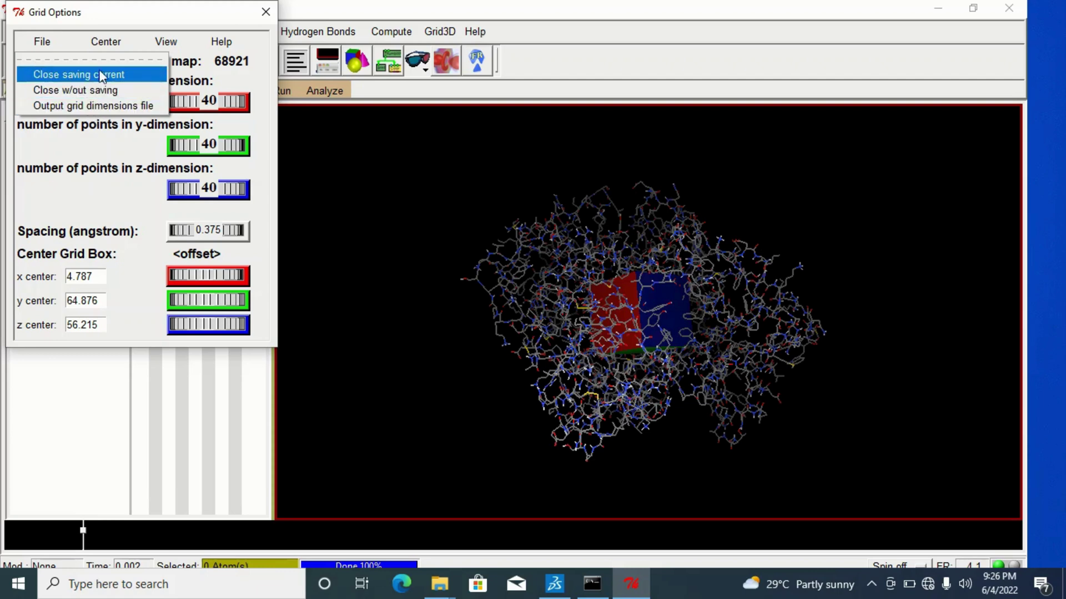
{"action": "left_click", "coordinate": [76, 90]}
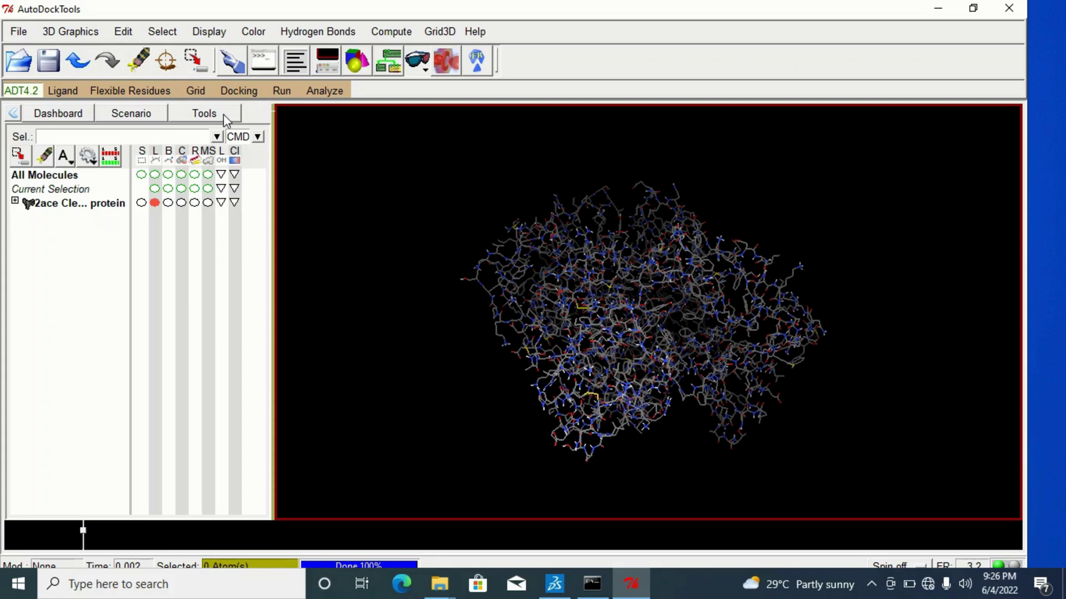
{"action": "key", "text": "ctrl"}
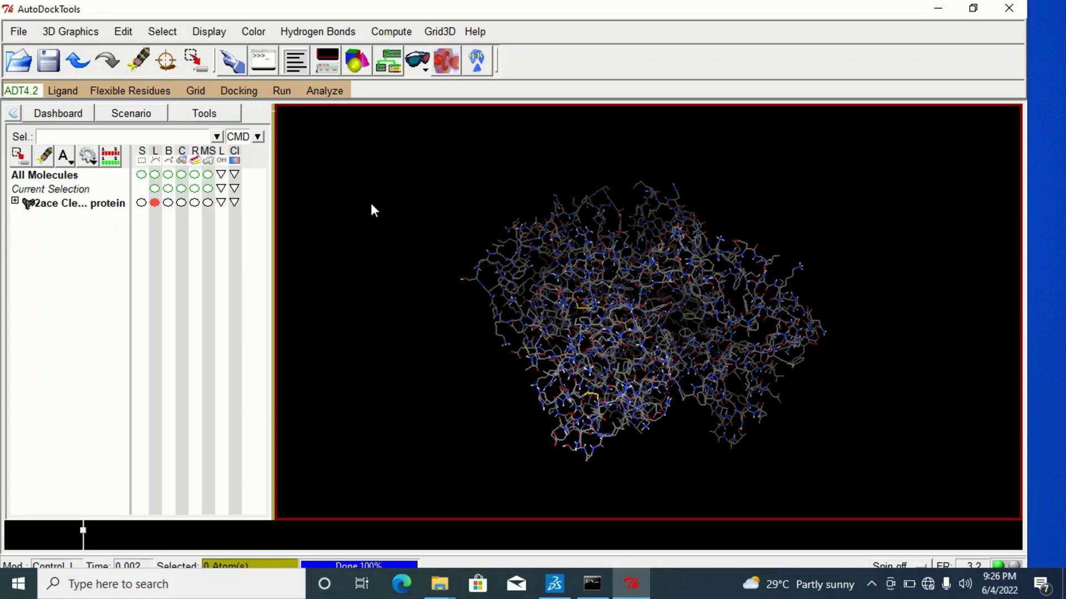